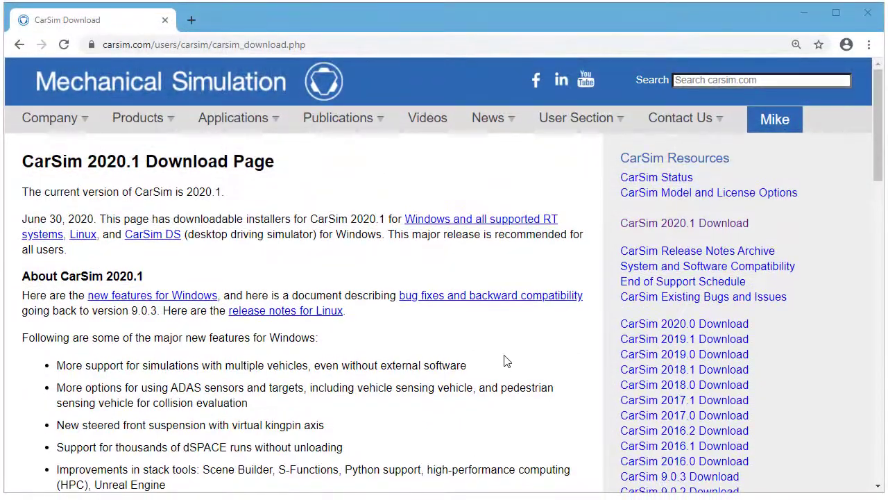
Step: Scroll the download page to the 'CarSim 2020.1 Installer for Windows and RT Systems' section
scroll(452, 361, "down", 3)
scroll(722, 295, "down", 3)
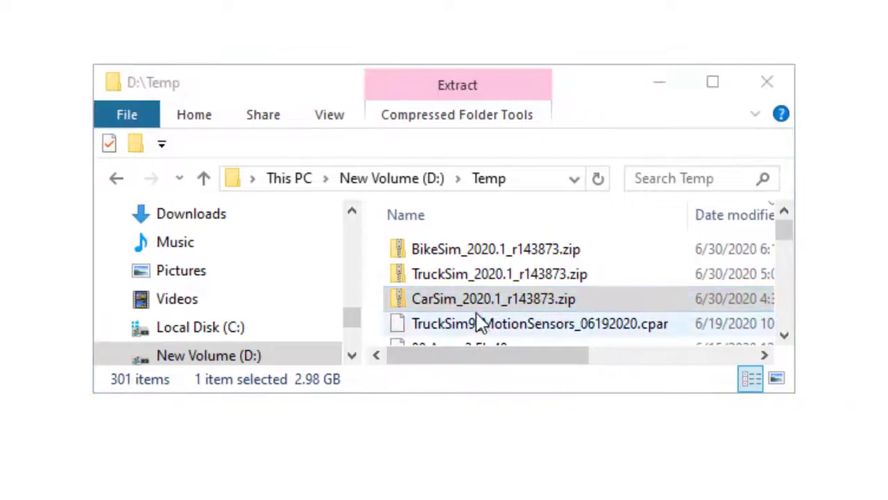
Step: Extract CarSim_2020.1_r143873.zip and launch Setup_CarSim_2020.1_r143873.exe from the extracted folder
left_click(476, 306)
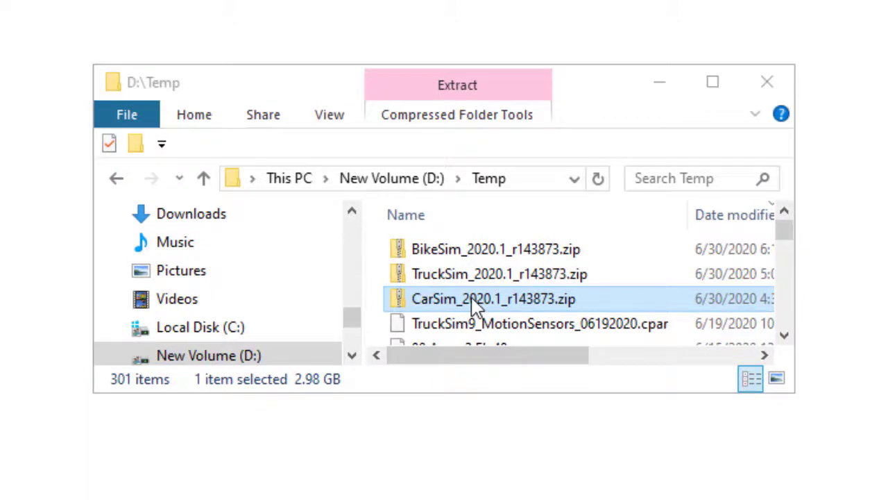
right_click(476, 307)
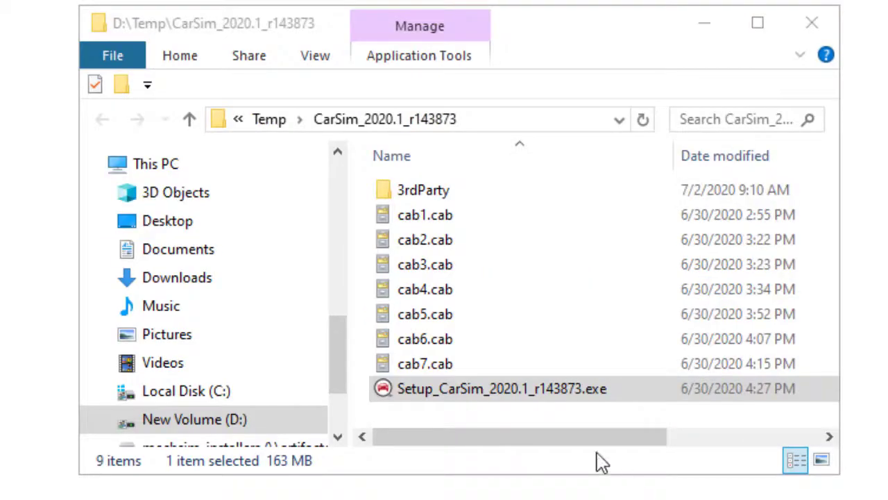
left_click(525, 393)
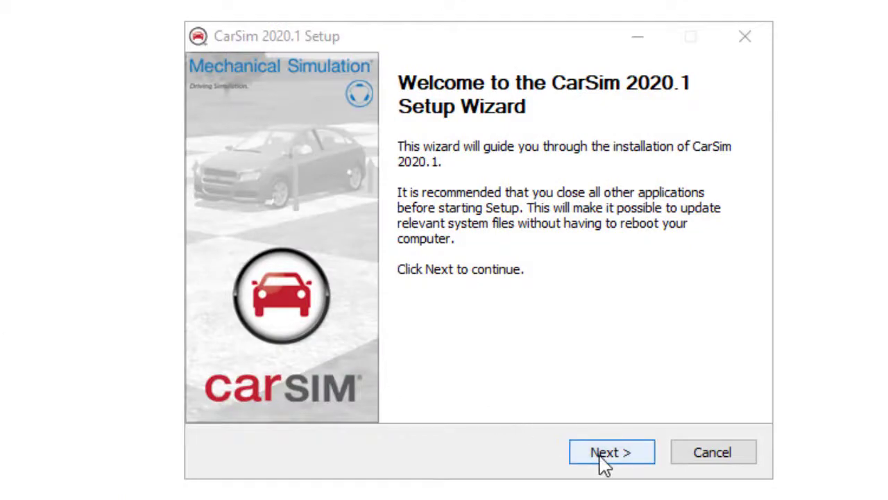
Step: Pass the welcome page, agree to the license, and acknowledge the open source supplemental terms
left_click(602, 462)
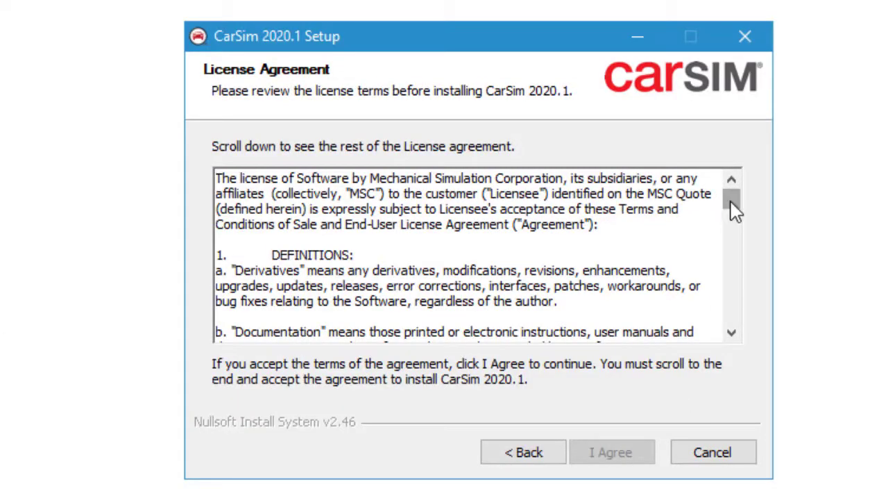
mouse_move(732, 201)
left_mouse_down()
mouse_move(748, 291)
mouse_move(680, 436)
left_mouse_up()
left_click(623, 460)
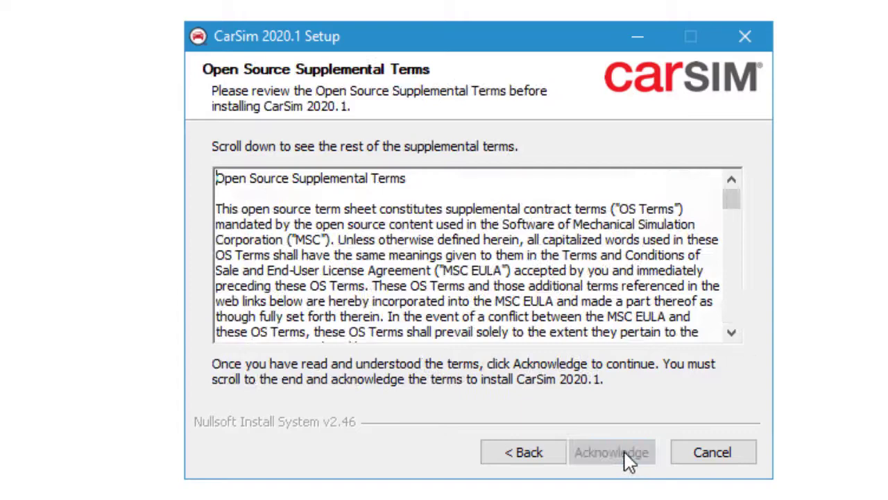
left_click_drag(734, 201, 756, 351)
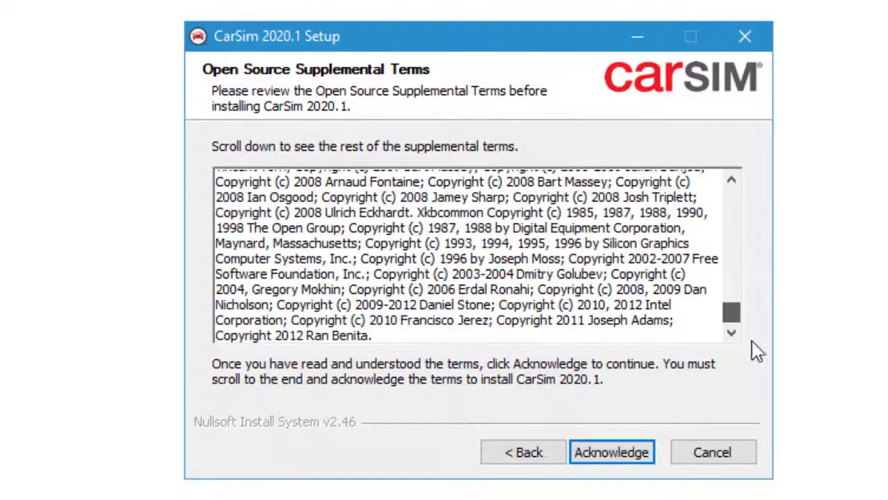
left_click(628, 451)
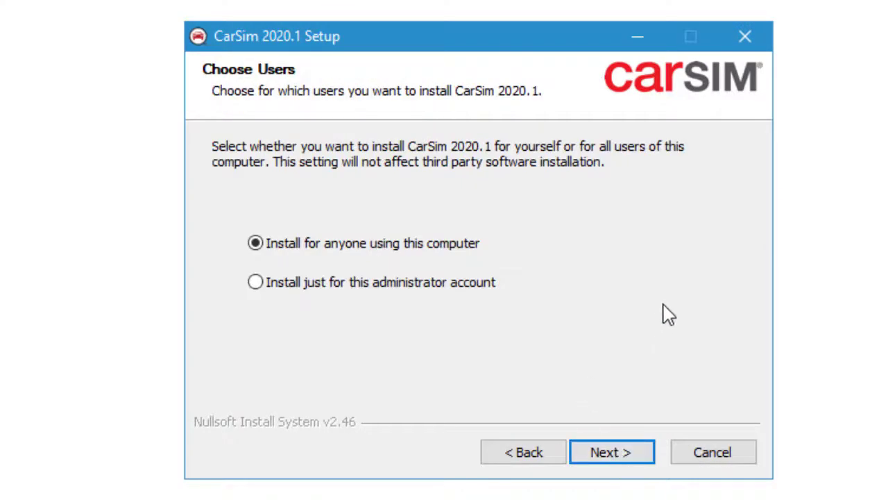
Step: Install for anyone using this computer, unchecking Add Firewall Rule, Deprecated Animation Assets and Sentinel Dongle Driver
left_click(616, 465)
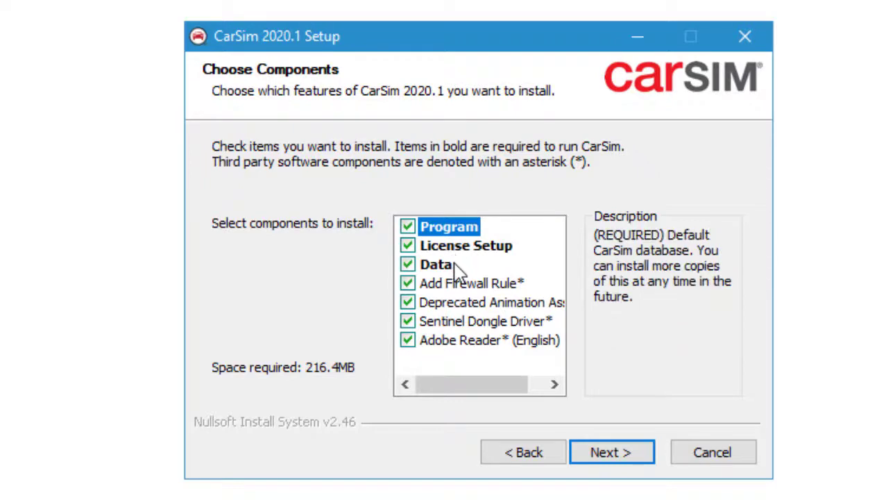
left_click(408, 284)
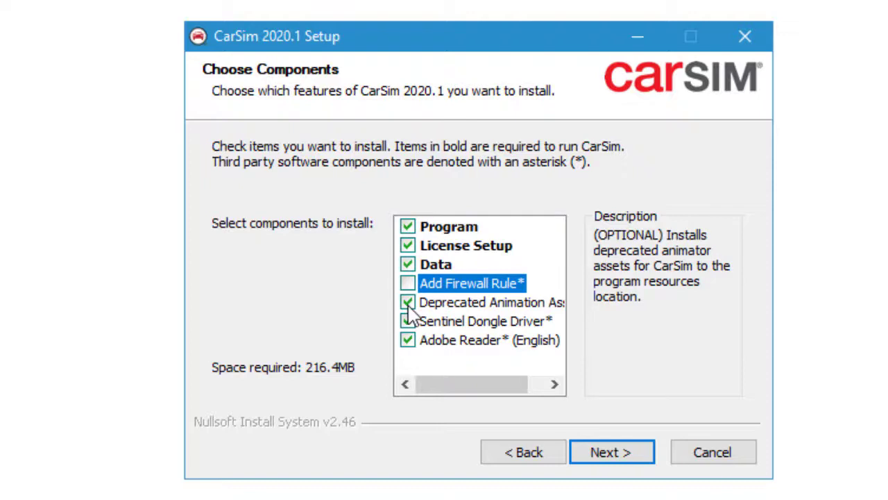
left_click(408, 304)
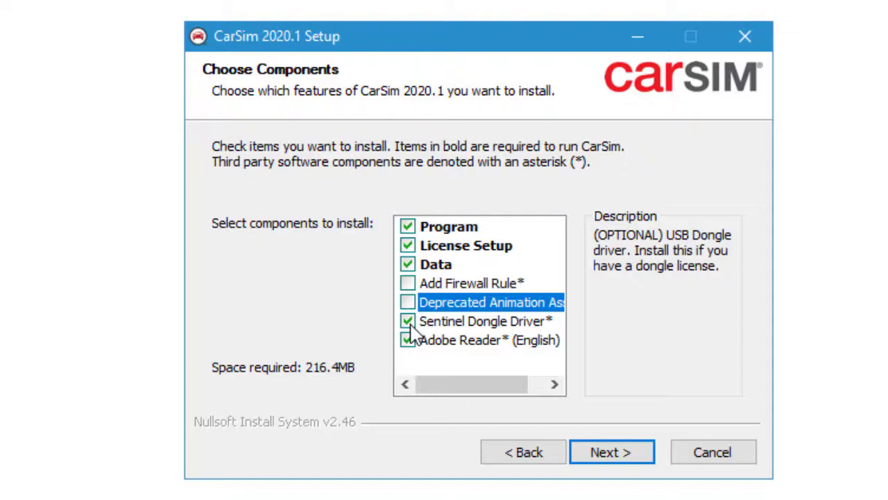
left_click(408, 322)
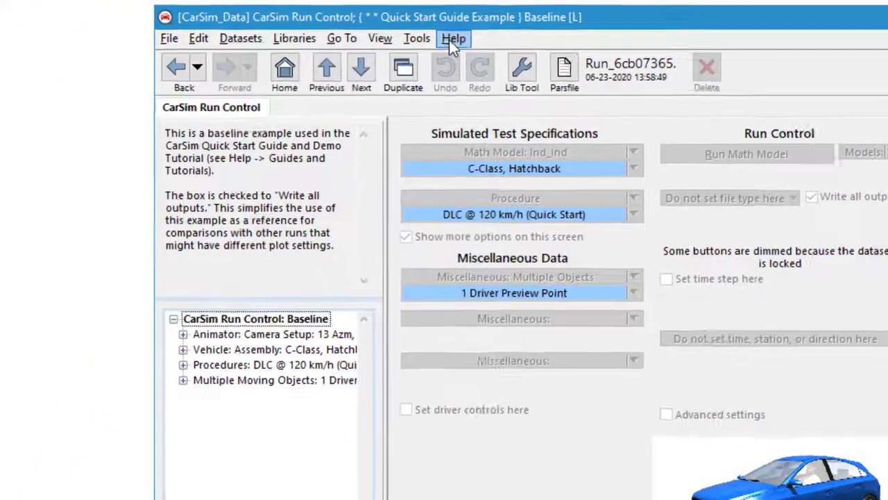
Step: Choose Search Help... from the Run Control Help menu
left_click(451, 39)
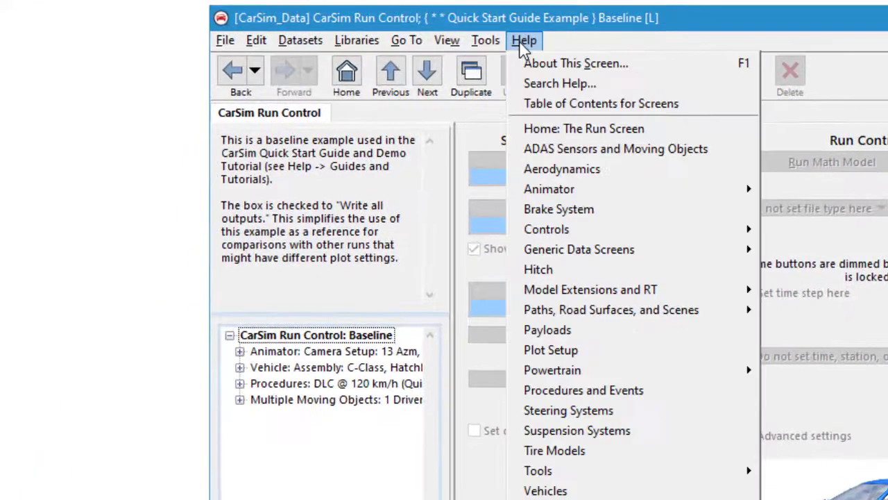
left_click(536, 89)
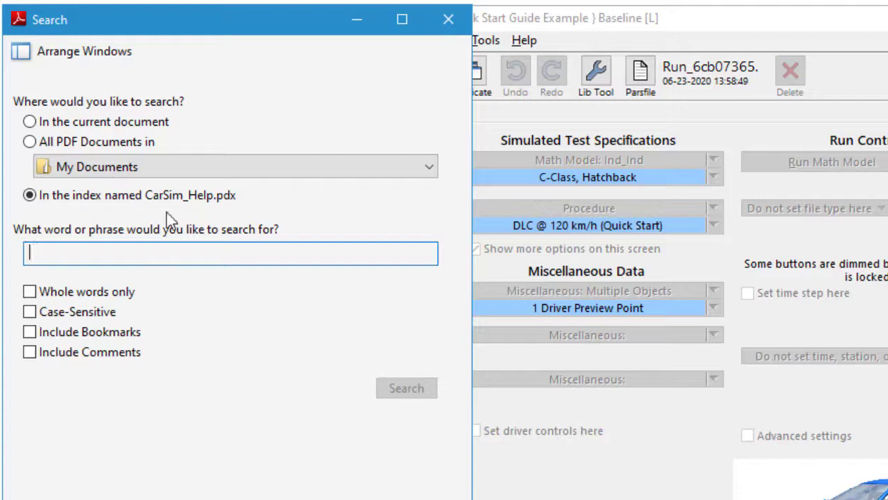
Step: Search the help for lx_axle and open the first LX_AXLE hit under Vehicle Screens and Outputs
type("l")
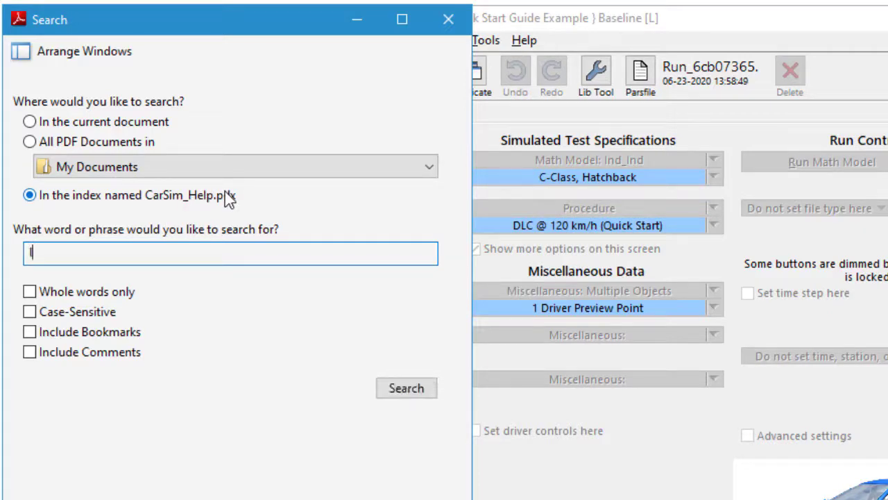
type("x_ax")
type("le")
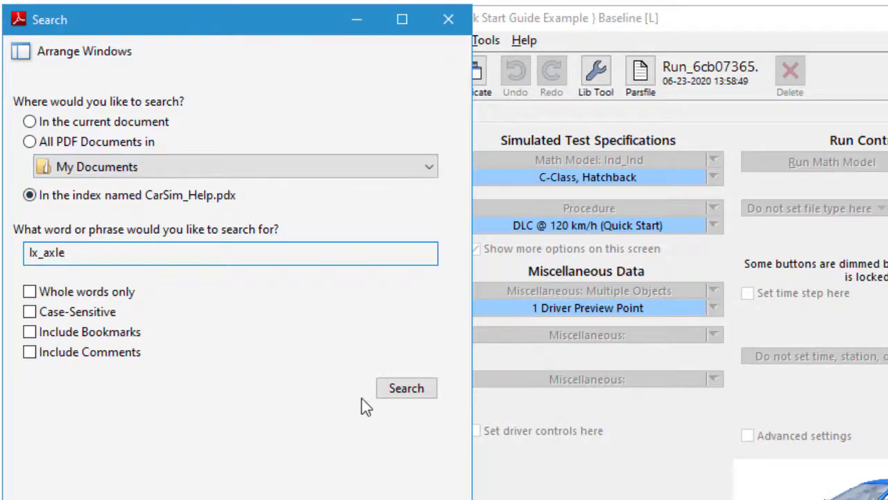
left_click(420, 389)
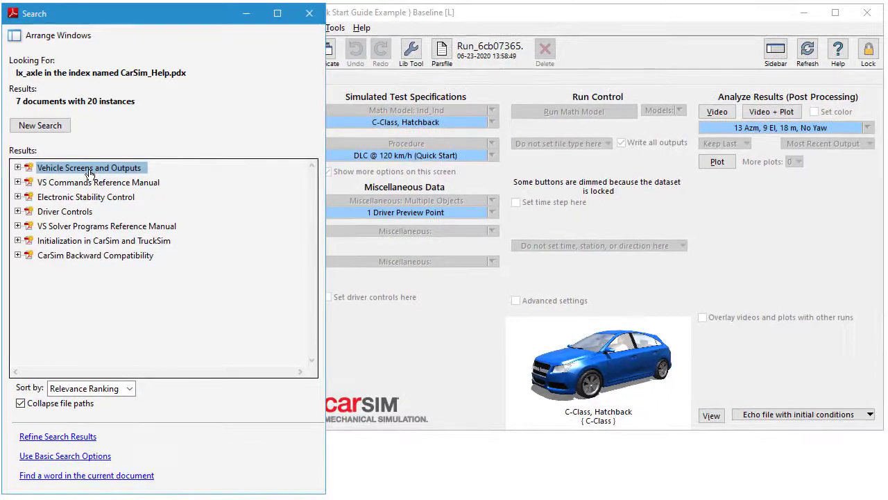
left_click(89, 169)
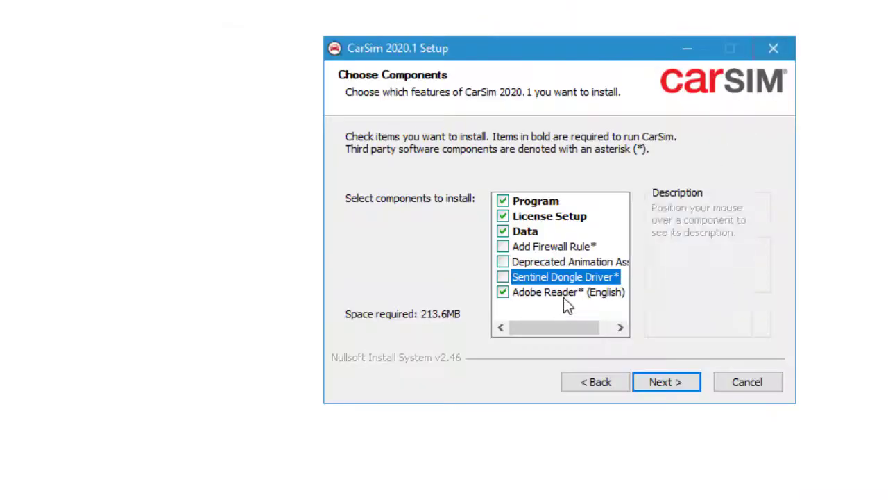
Step: Uncheck Adobe Reader, keep the default program folder, and continue past the spaces warning
left_click(505, 293)
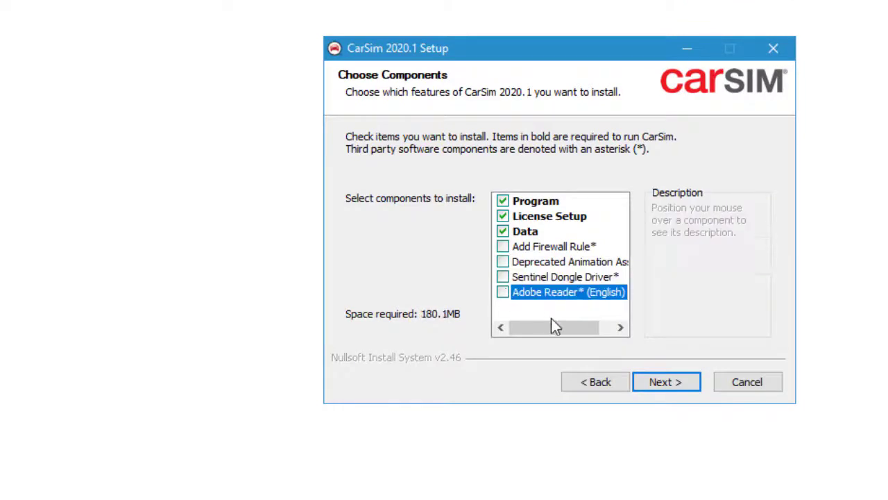
left_click(668, 386)
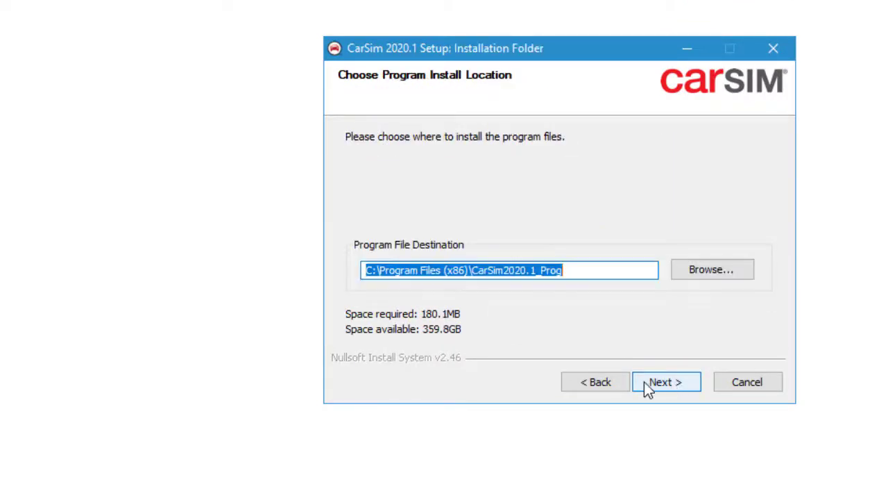
left_click(662, 380)
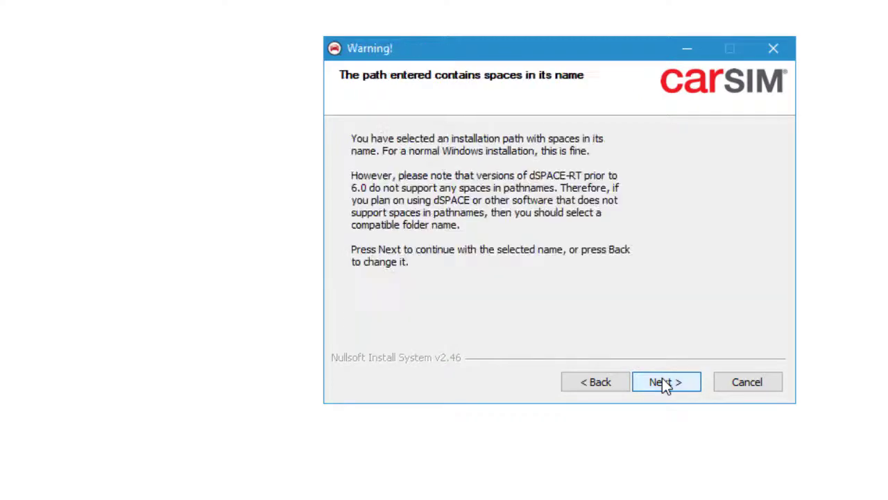
left_click(663, 382)
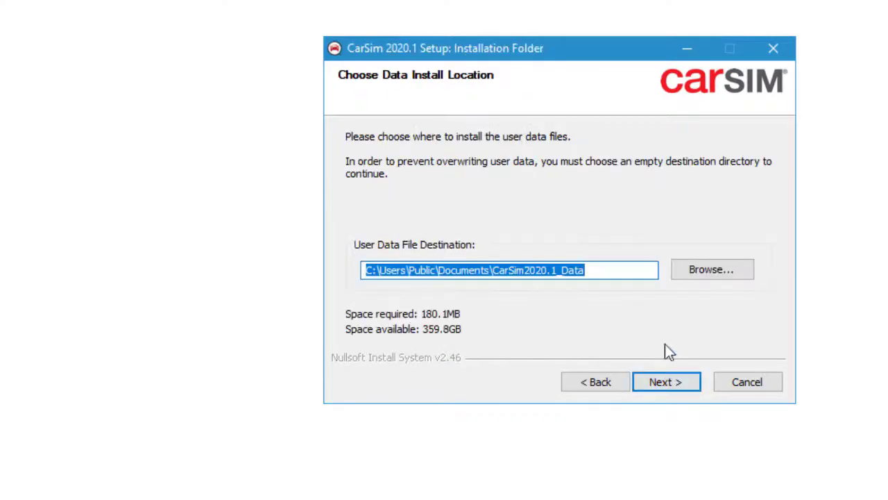
Step: Create folder CarSim_Data_July_2 under Product_Working\2020.1_Release and choose it as the data destination
left_click(708, 274)
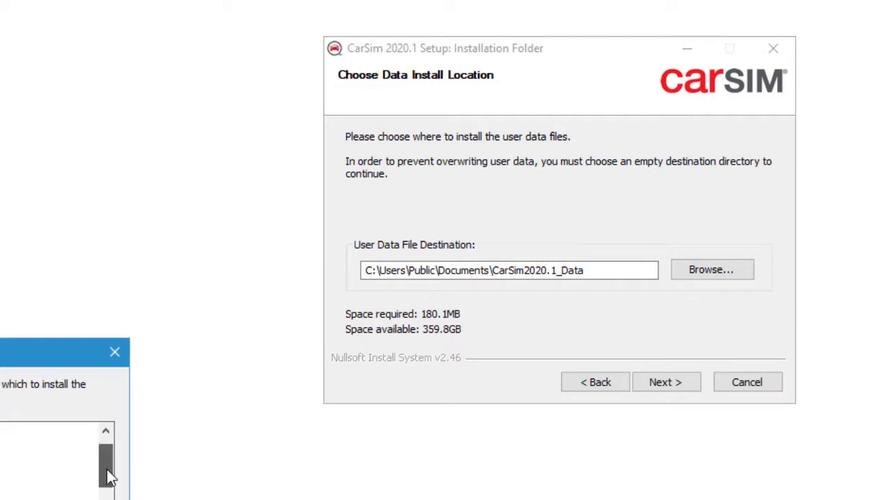
left_click_drag(40, 354, 343, 143)
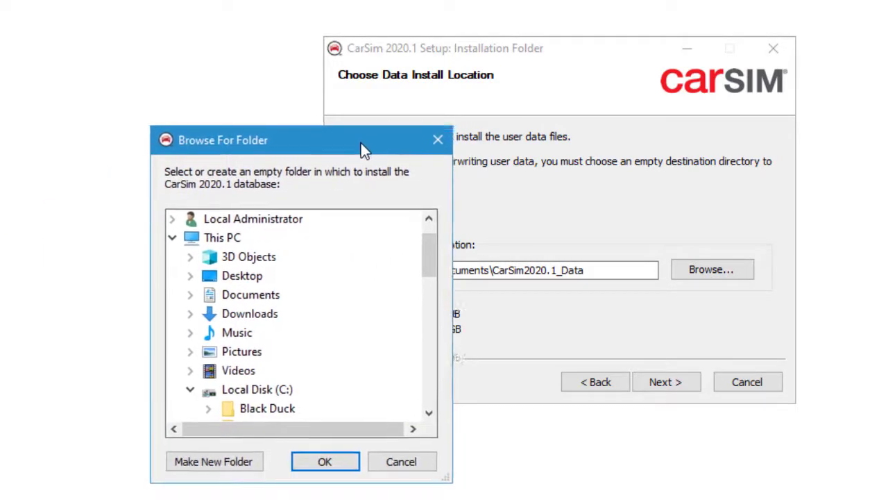
mouse_move(411, 263)
left_mouse_down()
mouse_move(410, 298)
mouse_move(408, 290)
left_mouse_up()
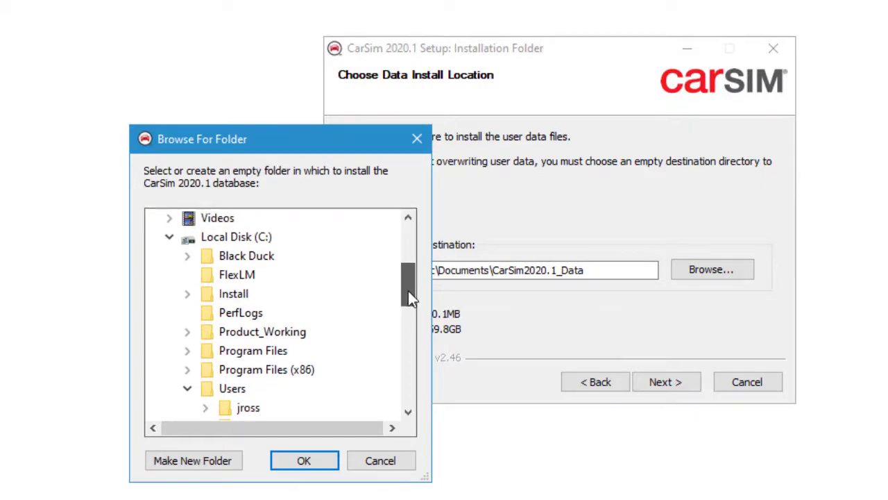
double_click(298, 332)
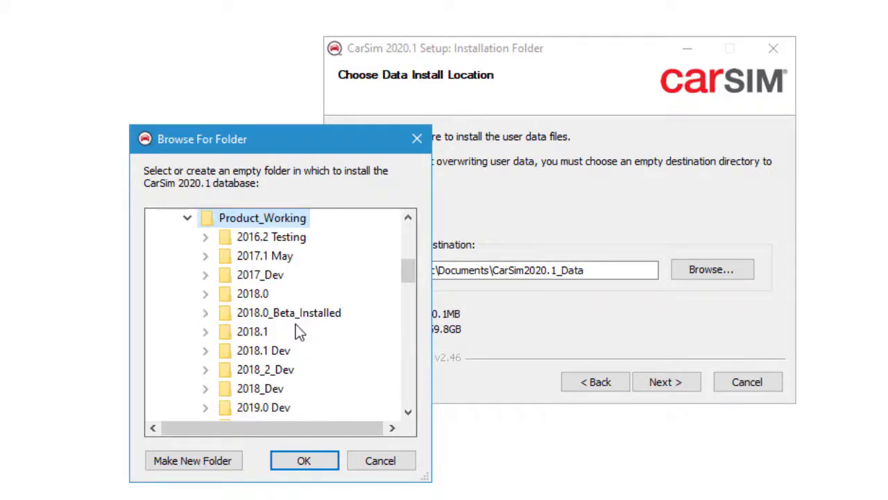
scroll(367, 333, "down", 2)
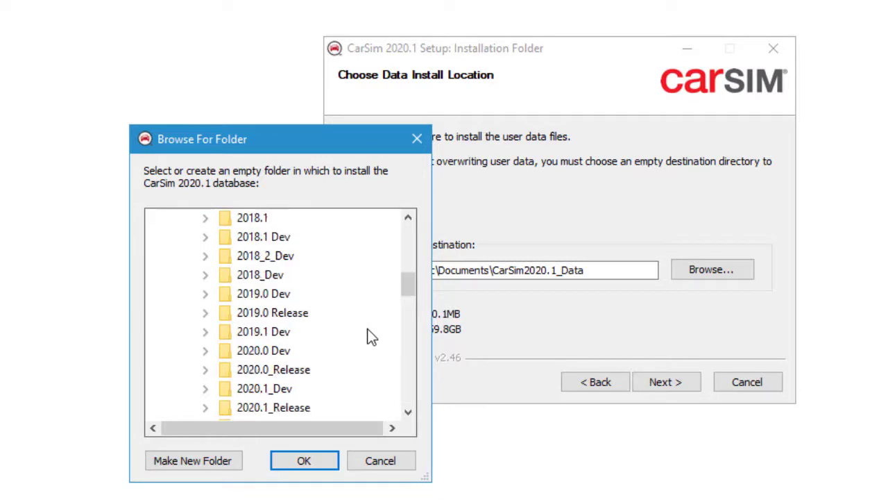
double_click(274, 410)
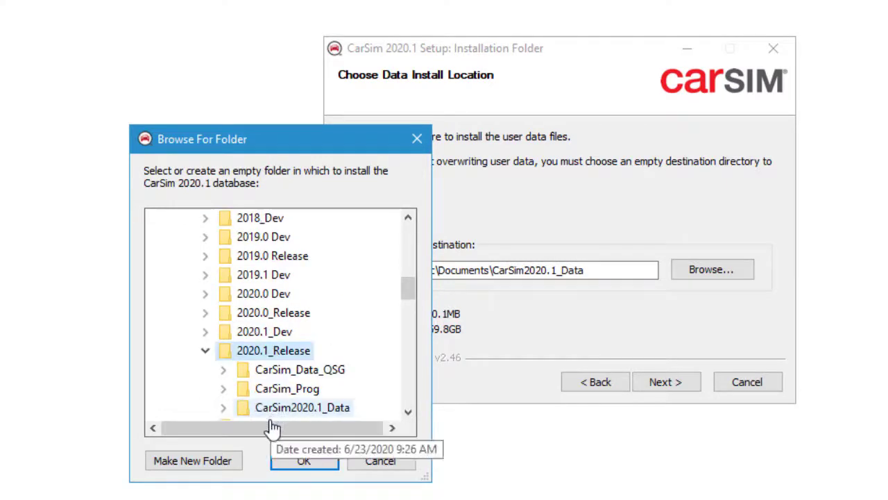
left_click(216, 460)
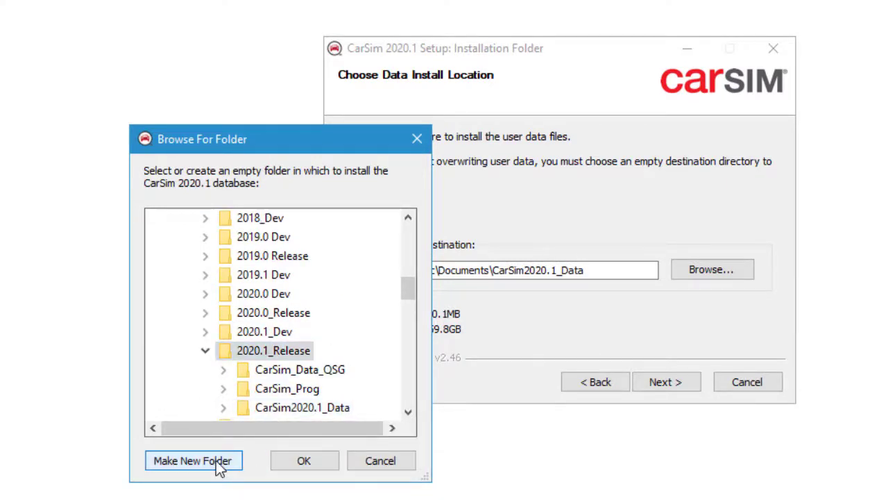
type("Ca")
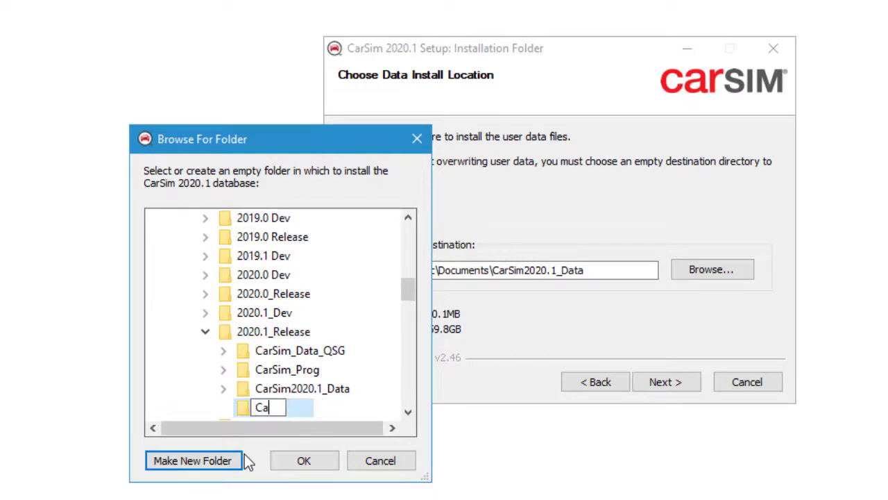
type("rSim")
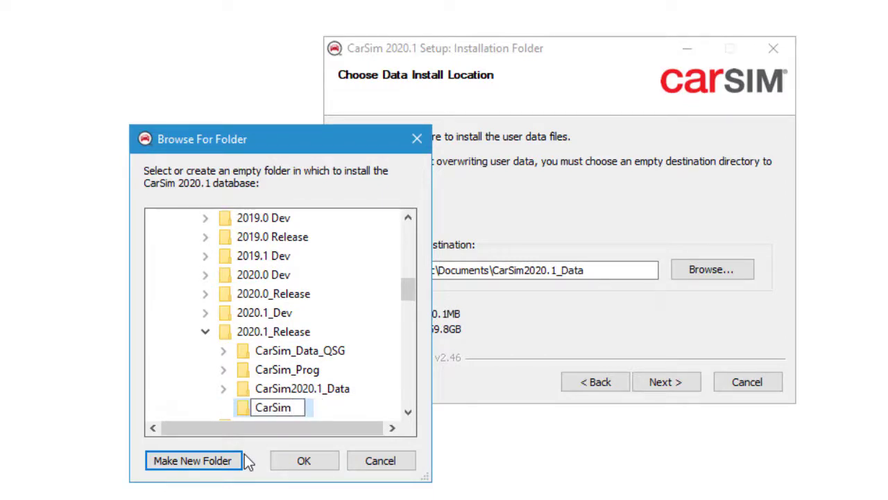
type("_Data")
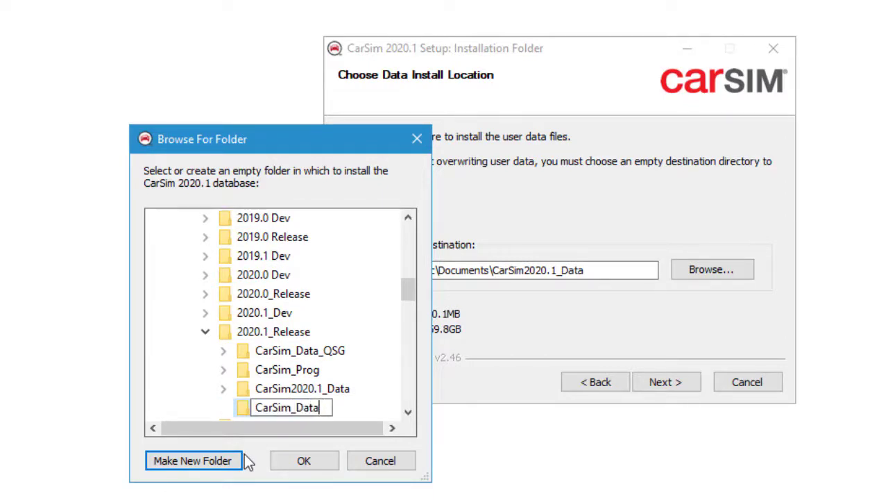
type("_Ju")
type("ly_2")
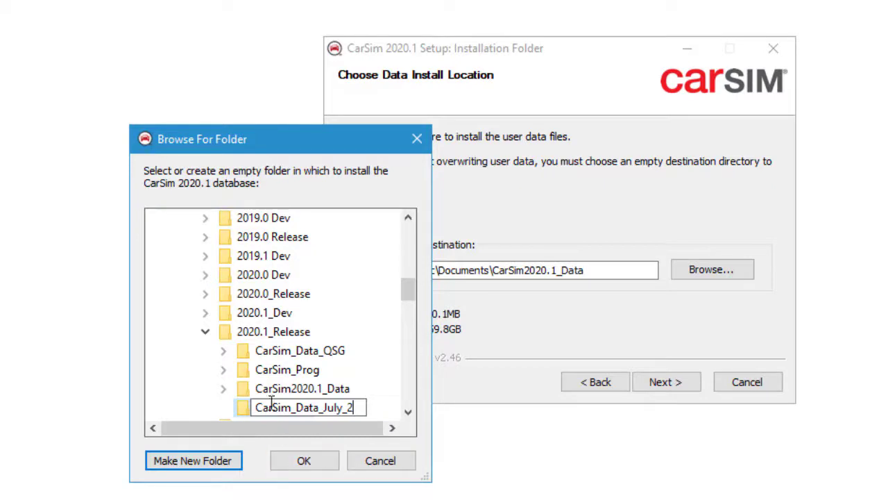
left_click(246, 408)
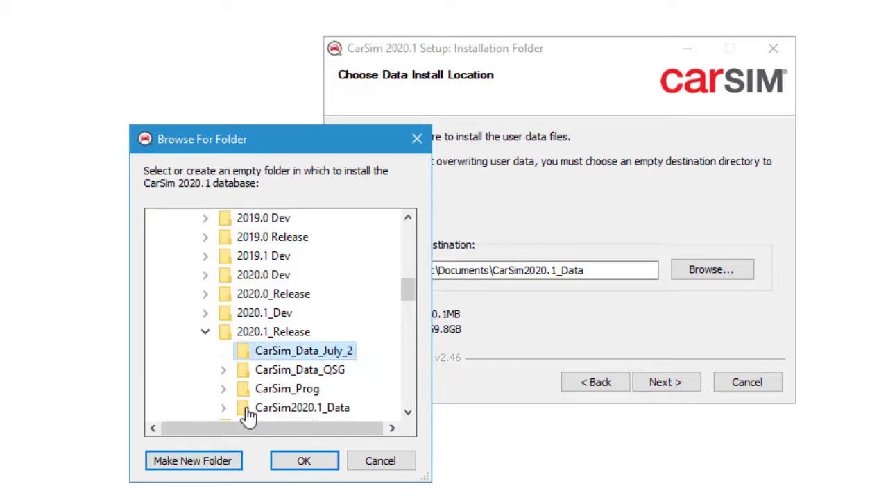
left_click(302, 469)
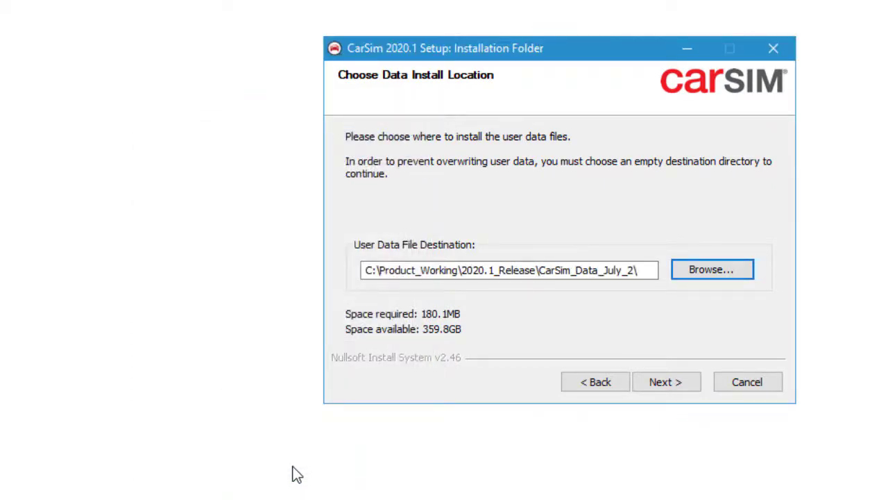
Step: Install with both shortcut boxes checked, choose Network License, and finish the wizard
left_click(646, 382)
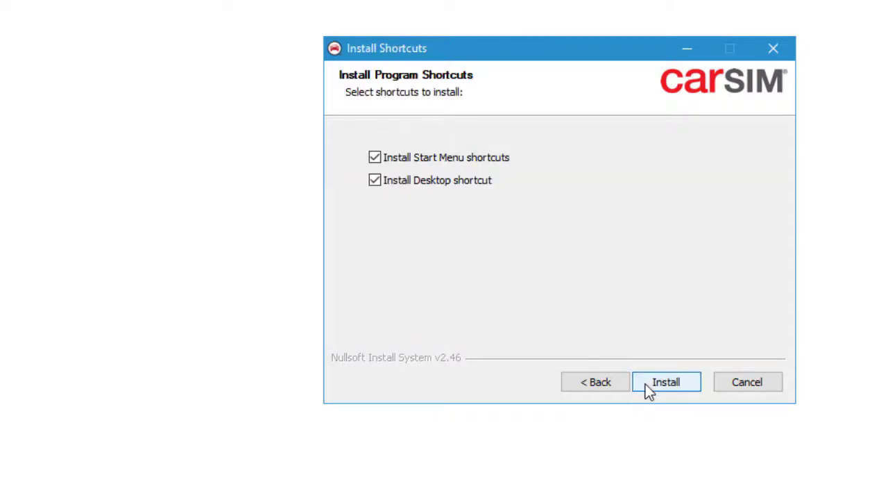
left_click(649, 381)
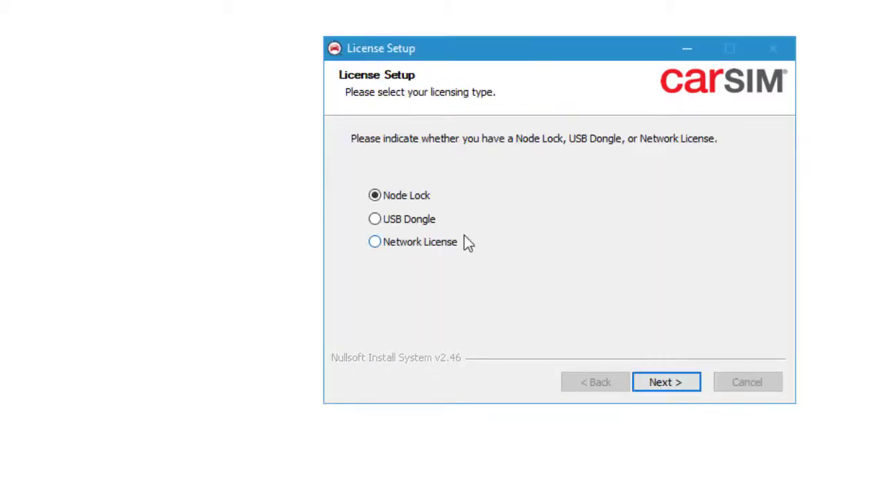
left_click(436, 239)
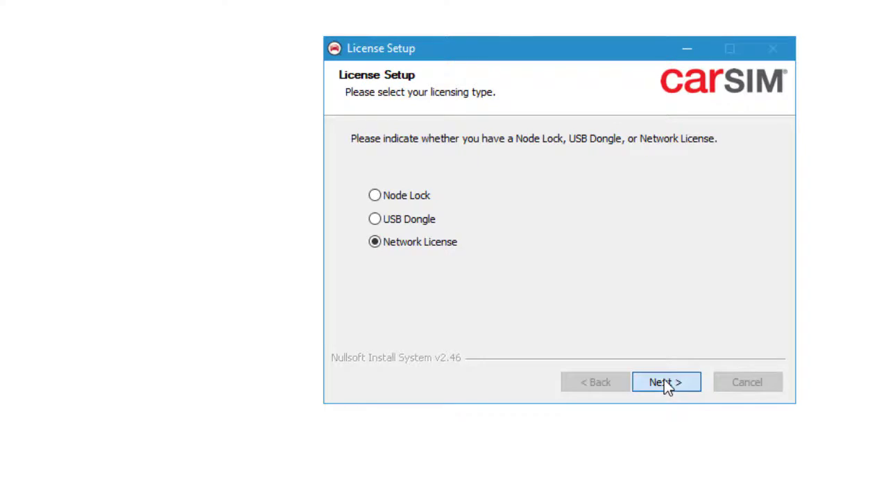
left_click(664, 382)
left_click(665, 382)
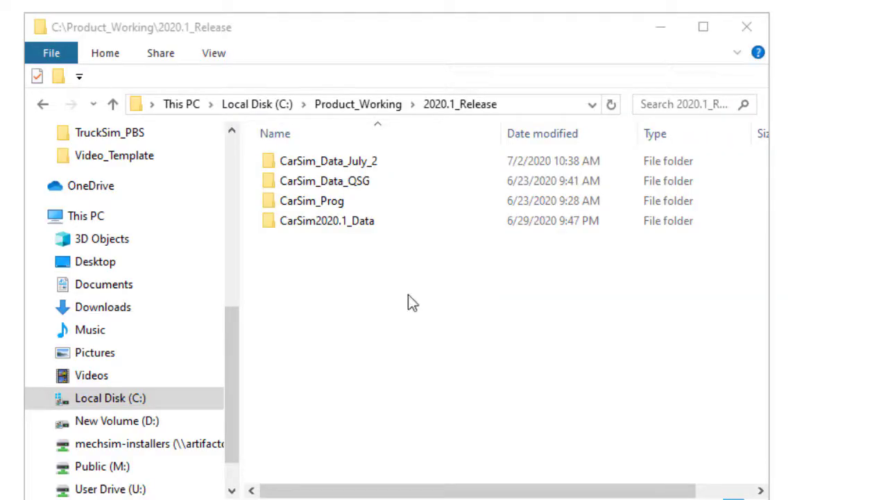
double_click(276, 165)
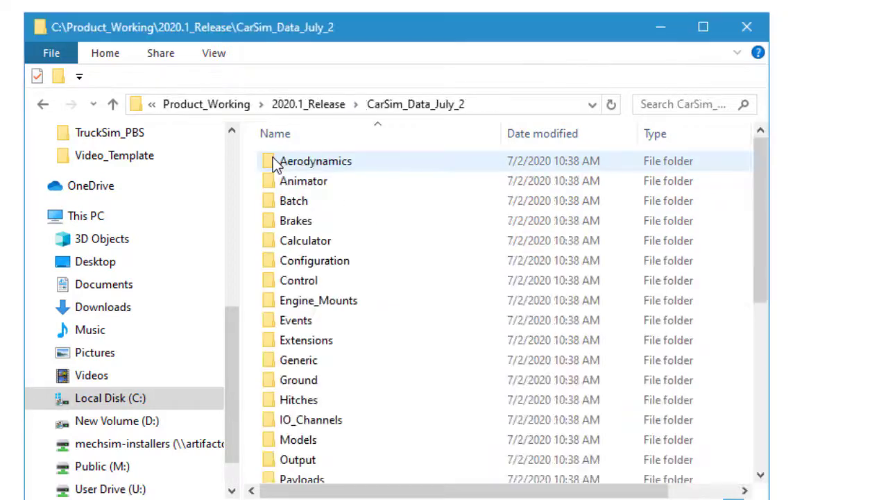
mouse_move(765, 218)
left_mouse_down()
mouse_move(783, 391)
mouse_move(766, 142)
left_mouse_up()
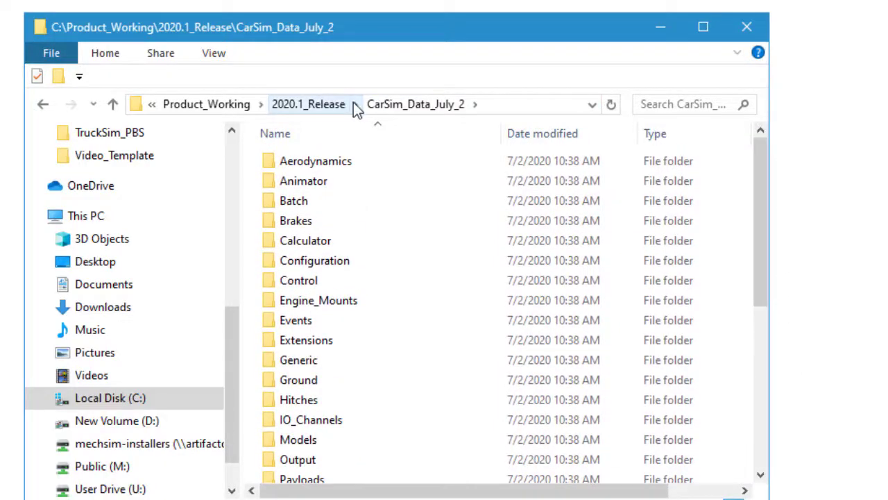
left_click(354, 104)
left_click(334, 109)
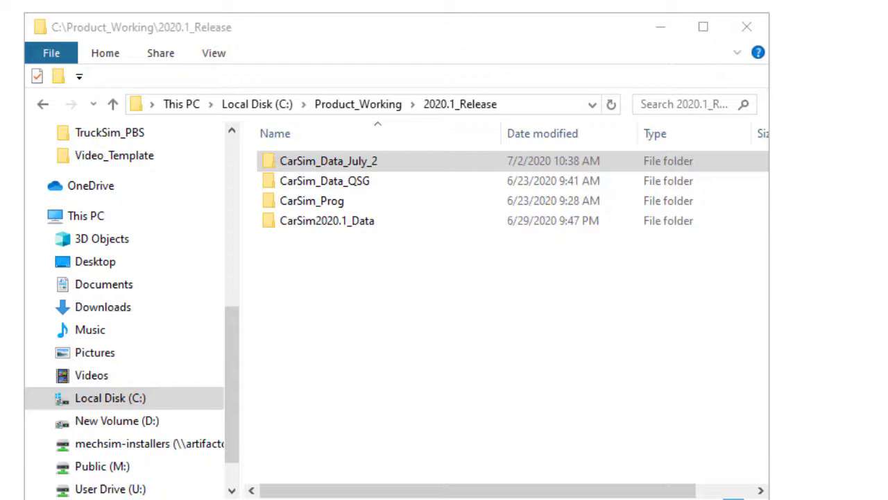
mouse_move(149, 177)
left_mouse_down()
mouse_move(504, 26)
mouse_move(496, 20)
left_mouse_up()
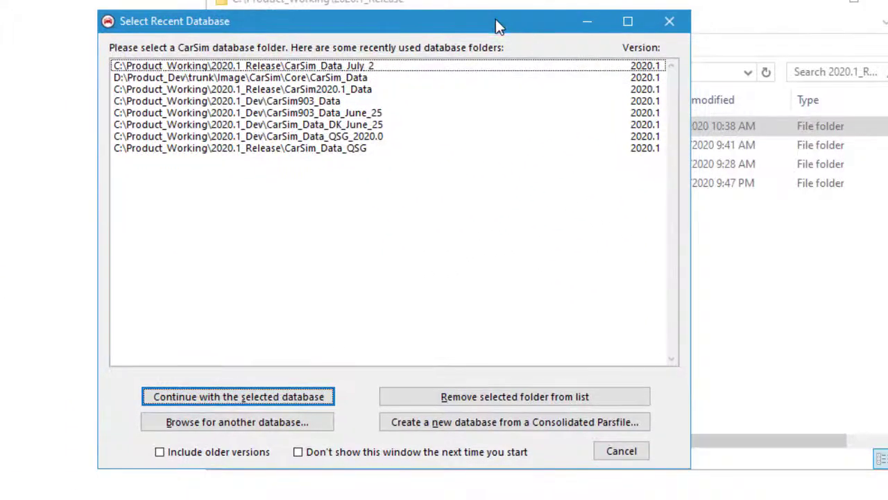
Step: Continue with the CarSim_Data_July_2 database from Select Recent Database and toggle the baseline dataset's Lock button
left_click(446, 208)
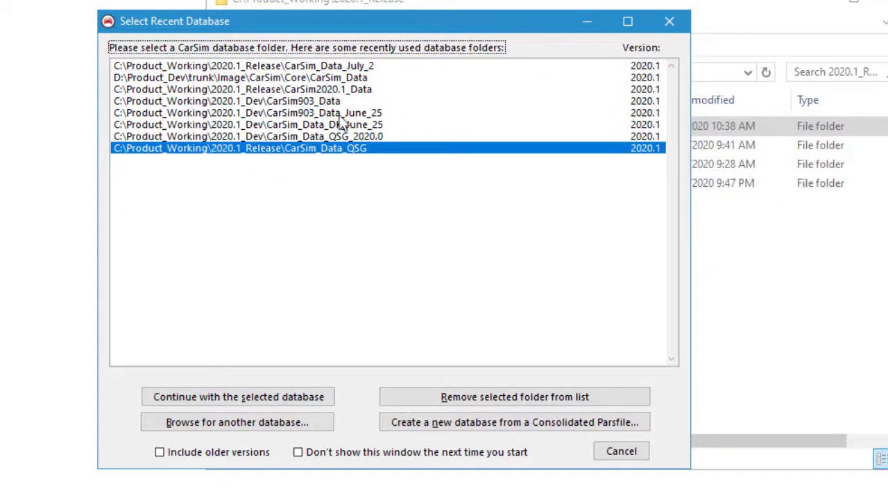
left_click(335, 67)
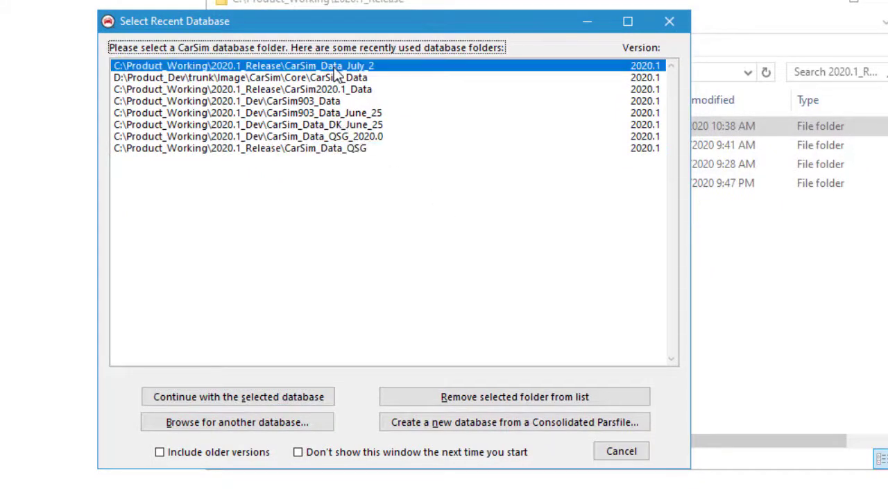
left_click(224, 400)
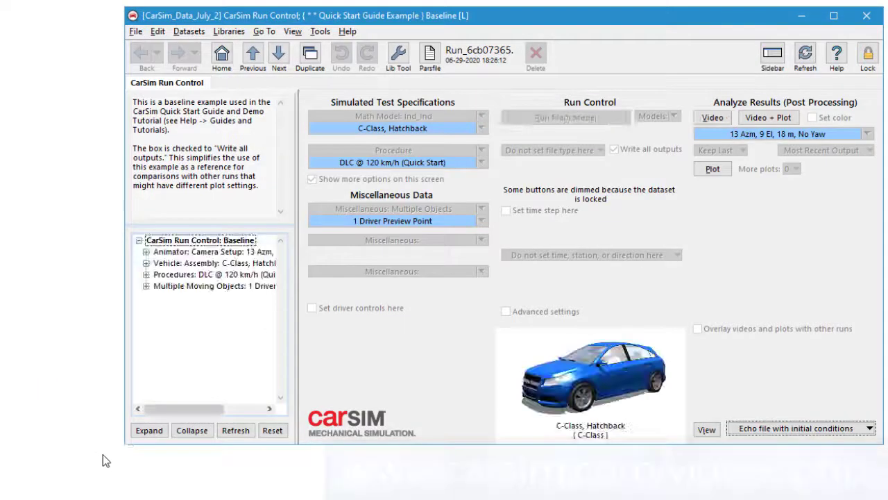
left_click(868, 59)
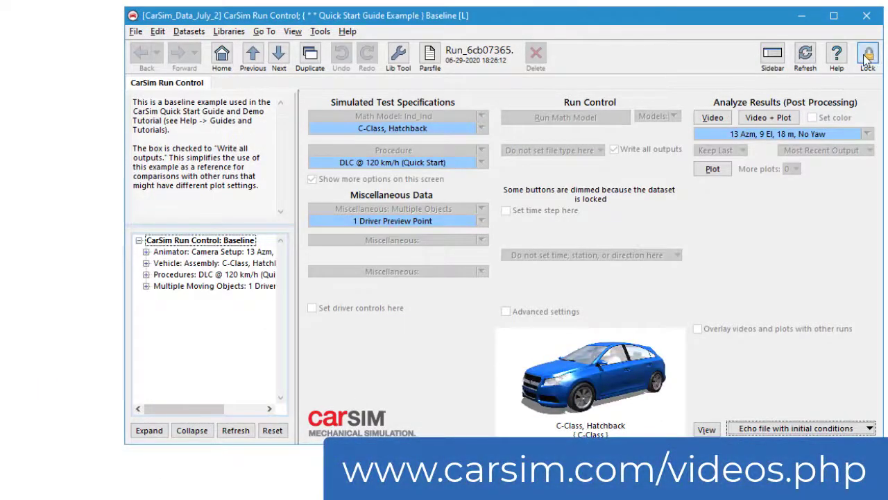